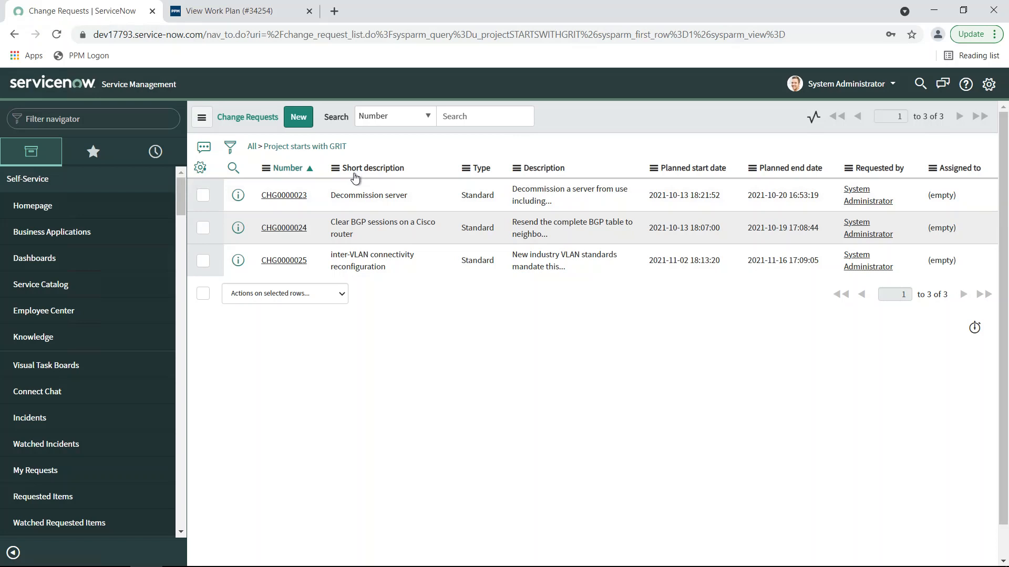
Step: View the GRIT Platform work plan in PPM to examine its tasks and ServiceNow keys
{"action": "left_click", "coordinate": [224, 11]}
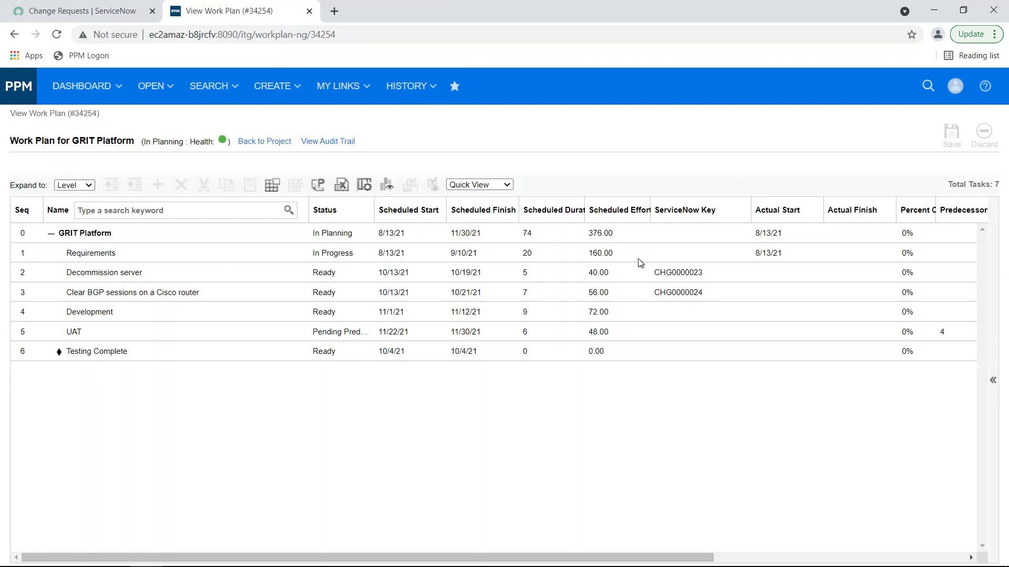
Step: Switch to the SPOT_PPMetrics workbook in Excel, log on with the prefilled credentials and open the data mapping dialog
{"action": "key", "text": "alt+Tab"}
{"action": "key", "text": "alt+Tab"}
{"action": "key", "text": "alt+Tab"}
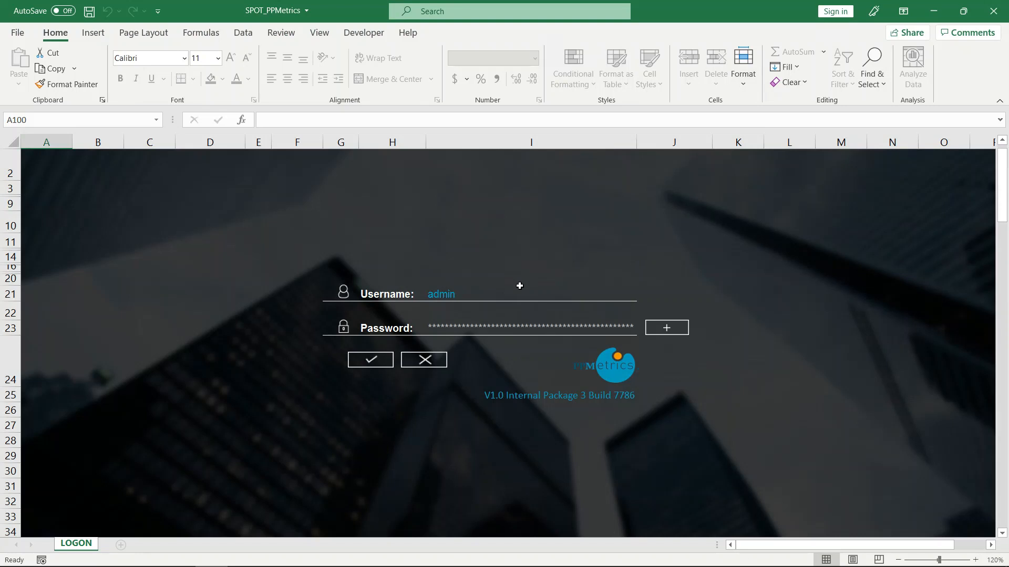
{"action": "left_click", "coordinate": [367, 361]}
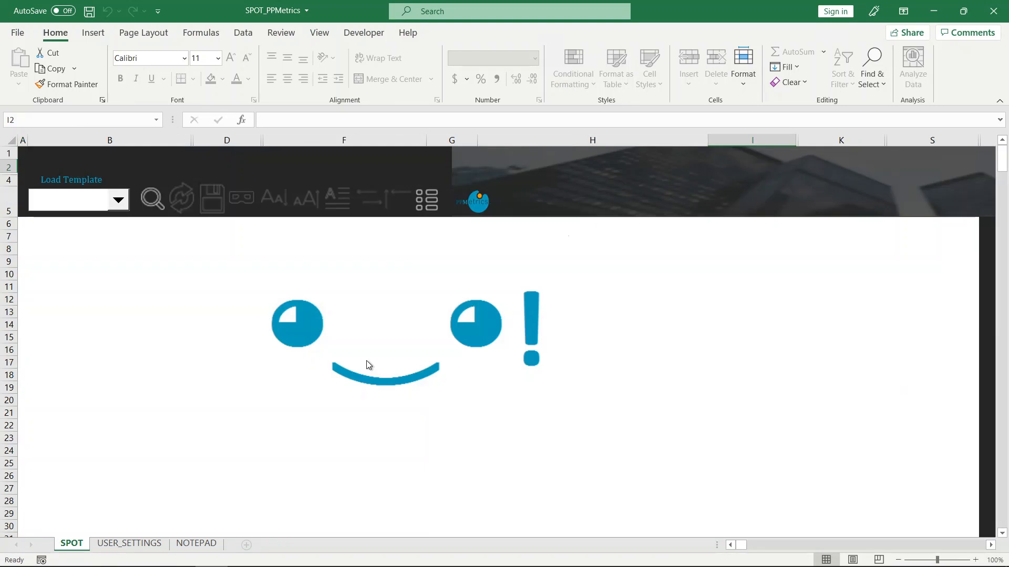
{"action": "left_click", "coordinate": [158, 200]}
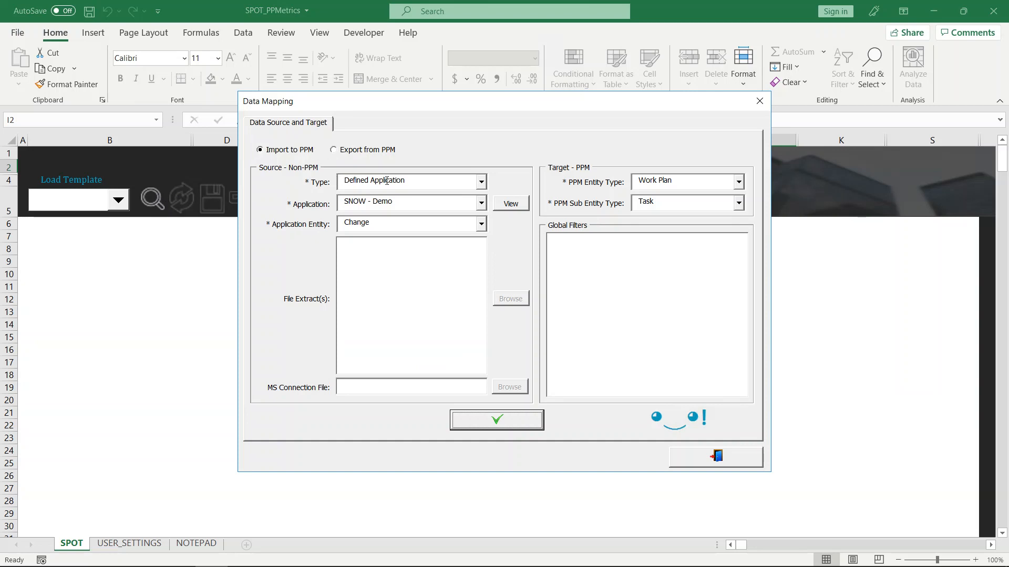
Step: Review the choices for source type, application and application entity, keeping Defined Application, SNOW - Demo and Change
{"action": "left_click", "coordinate": [481, 182]}
{"action": "left_click", "coordinate": [494, 163]}
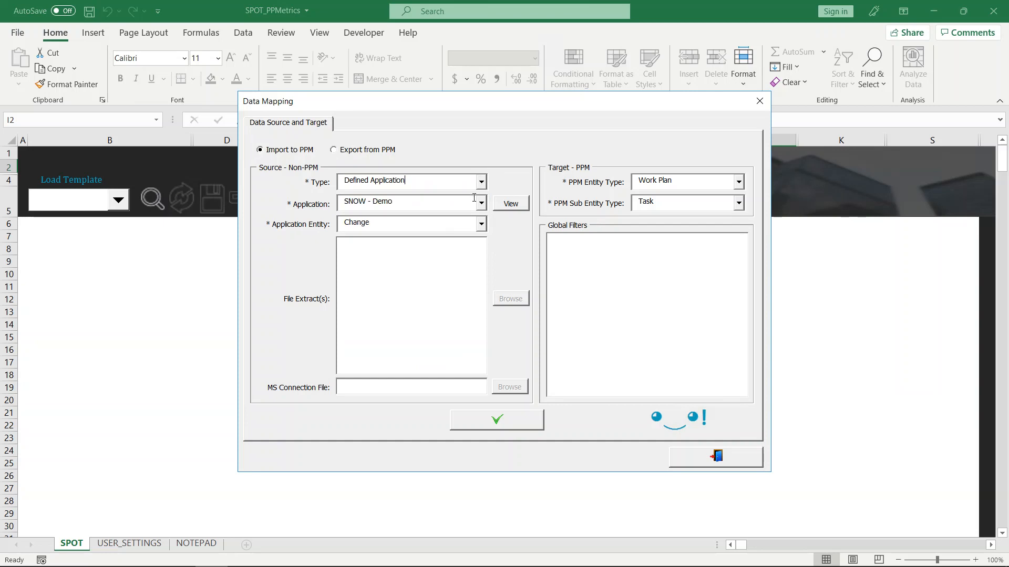
{"action": "left_click", "coordinate": [481, 206]}
{"action": "left_click", "coordinate": [485, 167]}
{"action": "left_click", "coordinate": [480, 224]}
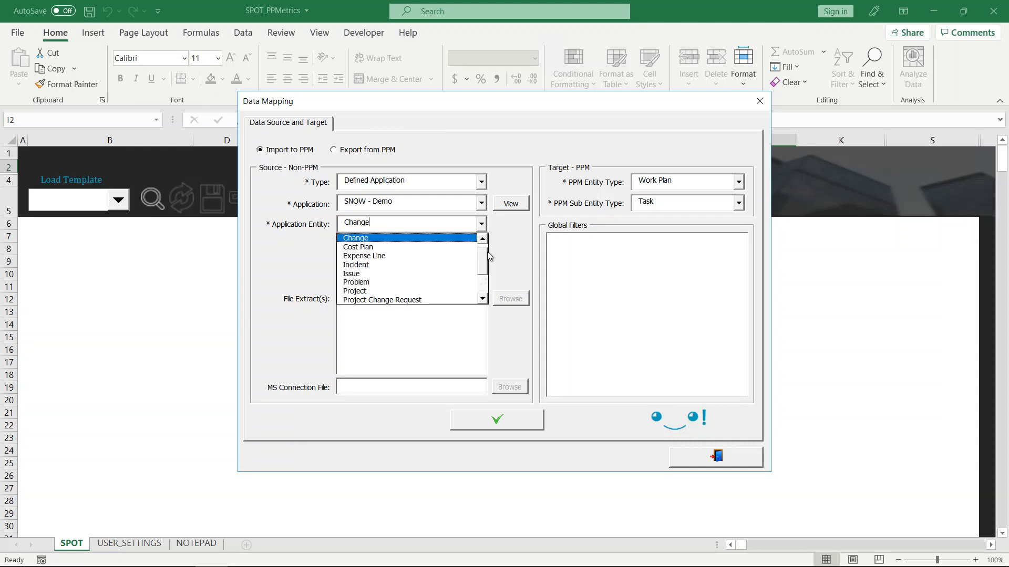
{"action": "scroll", "coordinate": [486, 258], "scroll_direction": "down", "scroll_amount": 2}
{"action": "scroll", "coordinate": [487, 247], "scroll_direction": "up", "scroll_amount": 3}
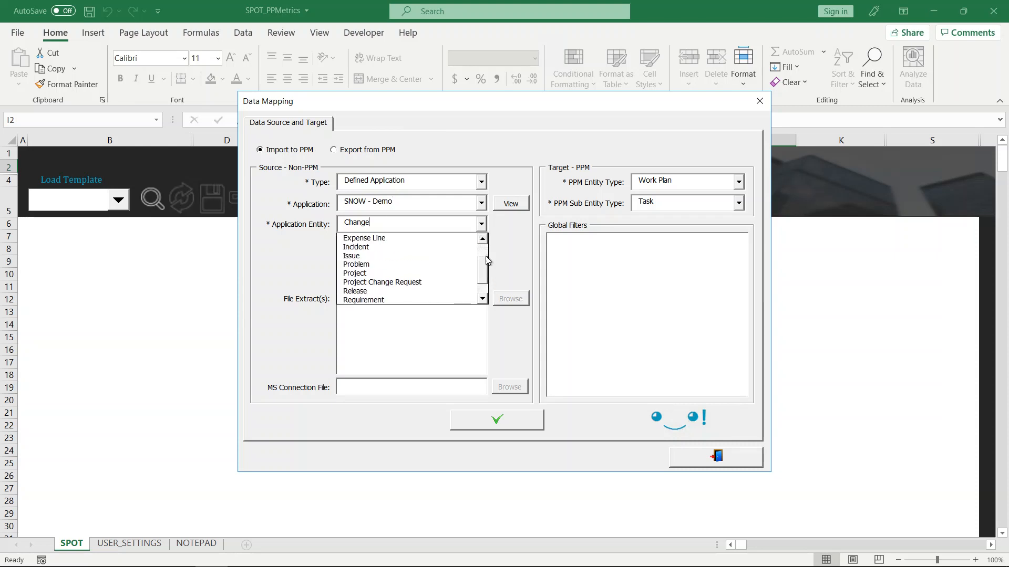
{"action": "left_click", "coordinate": [508, 248]}
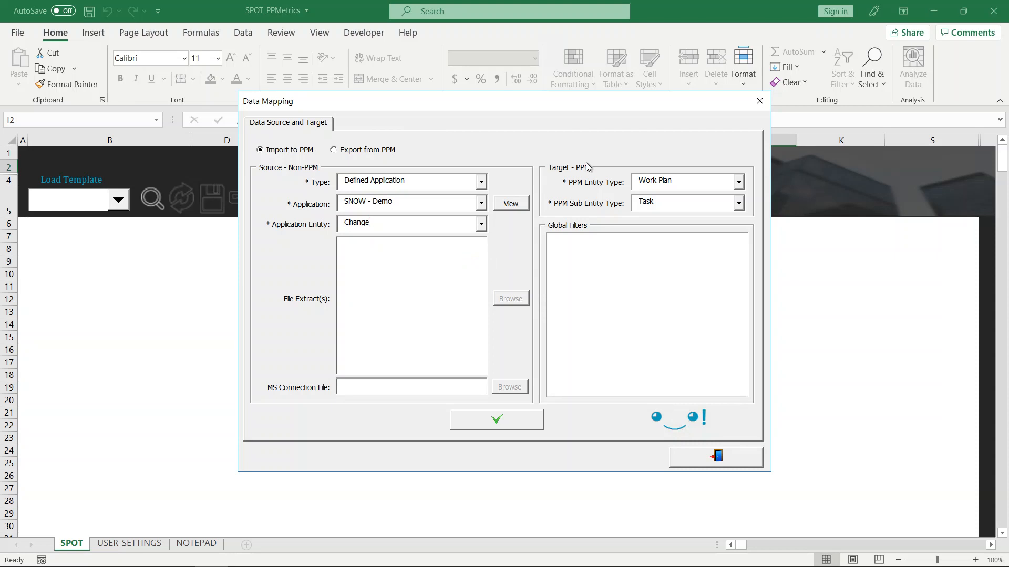
Step: Review the PPM entity types, keep Work Plan with sub entity Task, and accept the data source and target
{"action": "left_click", "coordinate": [739, 182]}
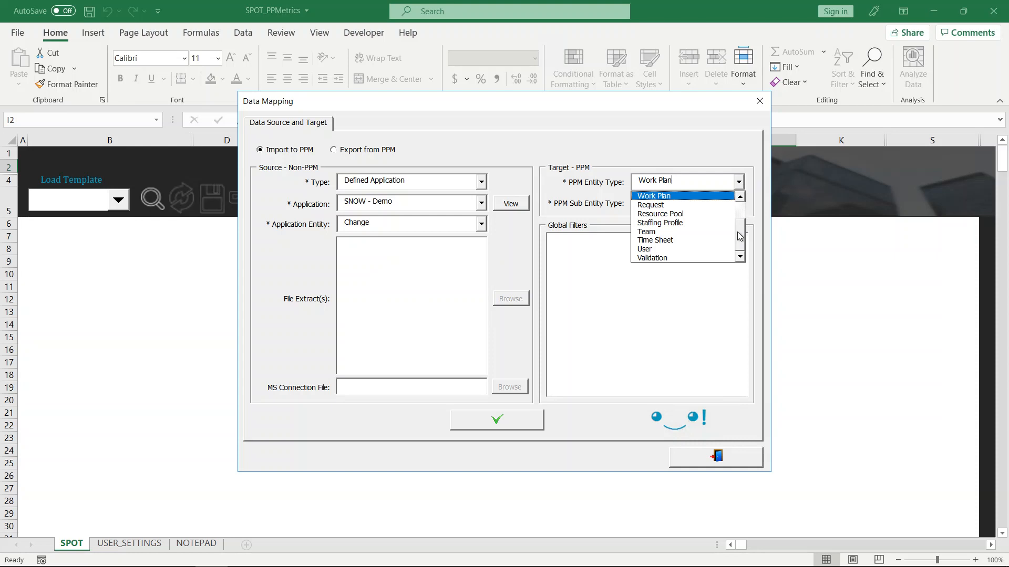
{"action": "scroll", "coordinate": [741, 225], "scroll_direction": "up", "scroll_amount": 1}
{"action": "scroll", "coordinate": [741, 224], "scroll_direction": "up", "scroll_amount": 1}
{"action": "scroll", "coordinate": [741, 224], "scroll_direction": "down", "scroll_amount": 2}
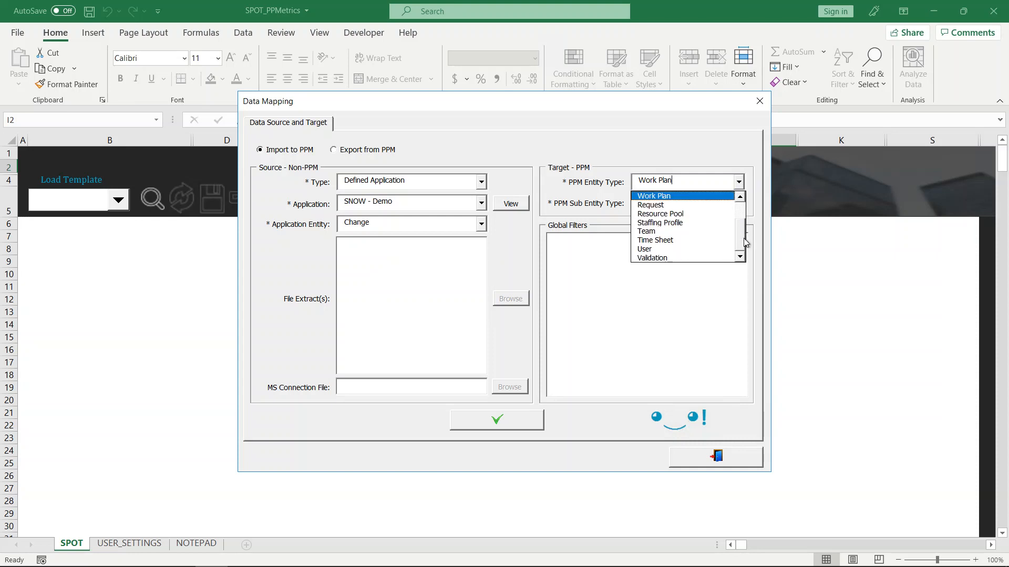
{"action": "left_click", "coordinate": [724, 146]}
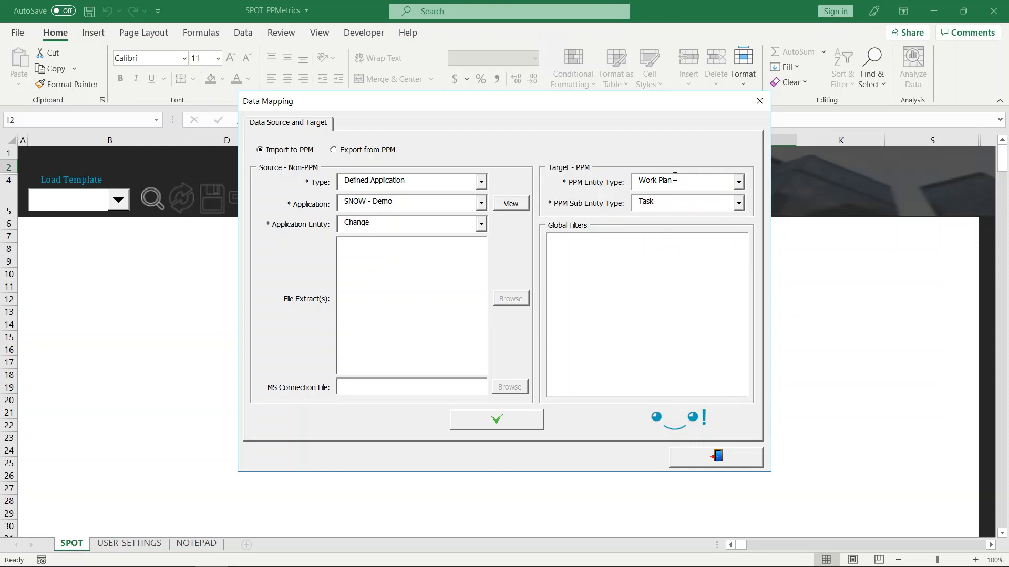
{"action": "left_click", "coordinate": [519, 420]}
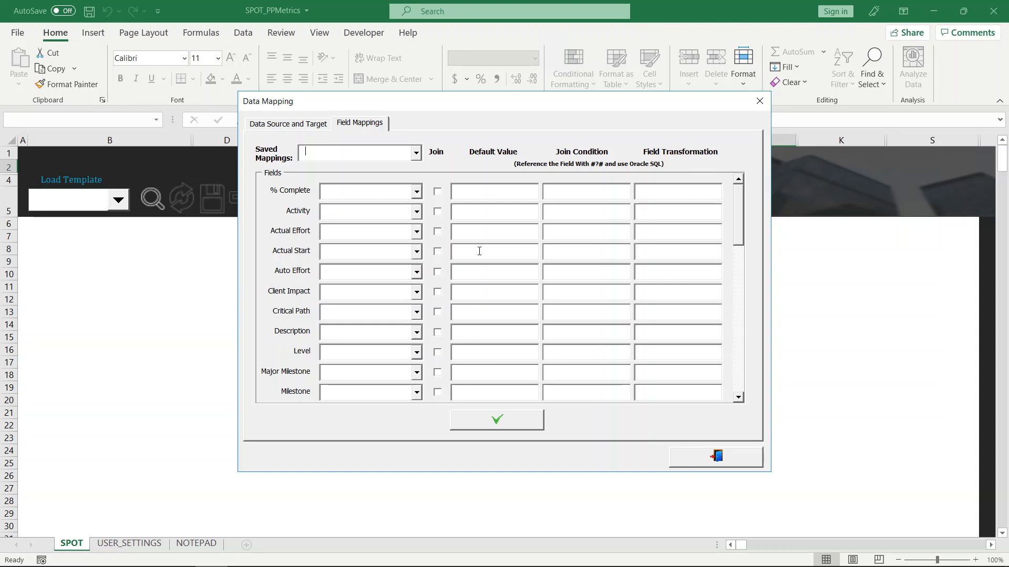
Step: Apply the saved mapping "SNOW Changes --> PPM Tasks", review its mapped fields, and load the source records
{"action": "left_click", "coordinate": [419, 158]}
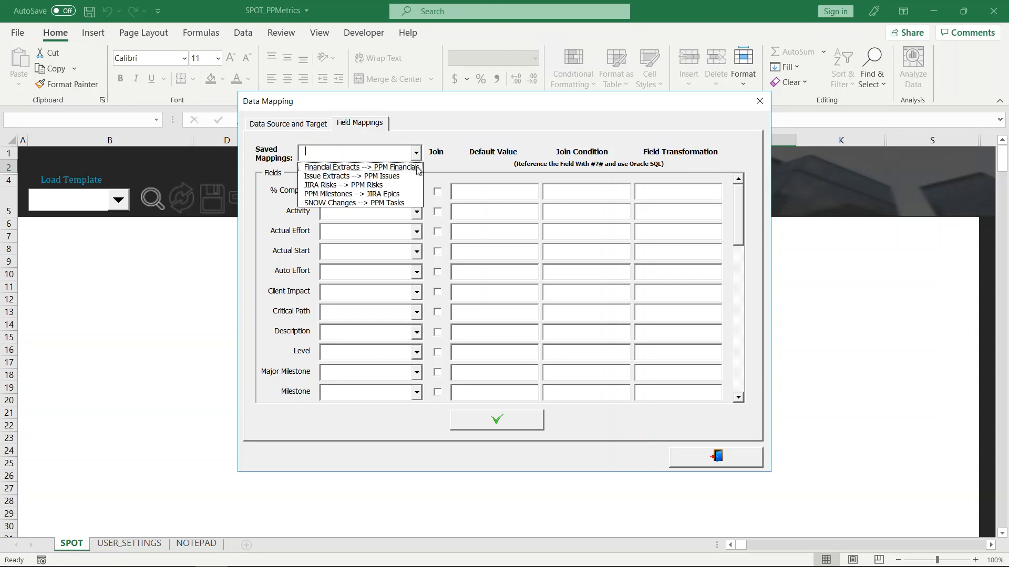
{"action": "left_click", "coordinate": [398, 204]}
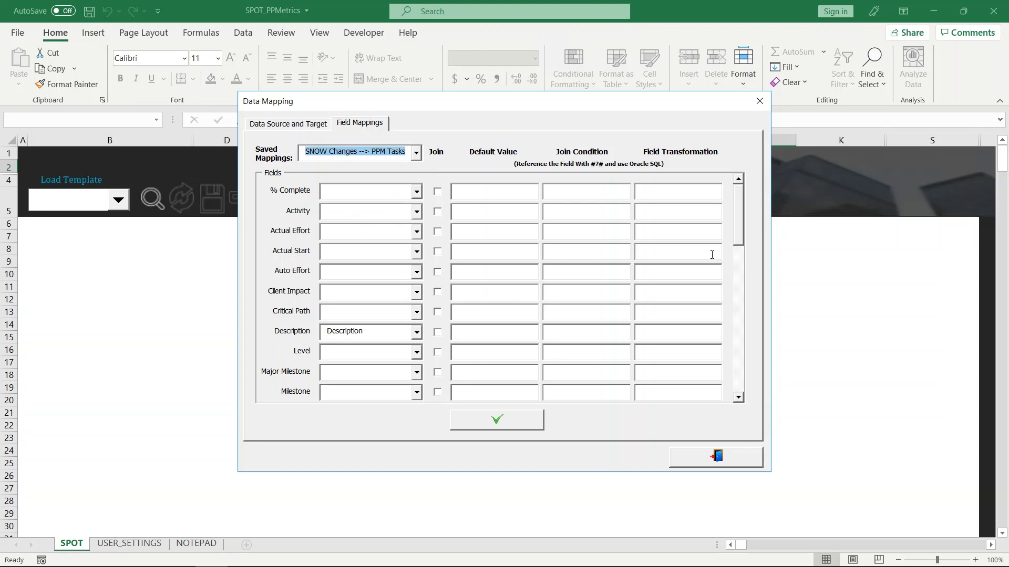
{"action": "left_click_drag", "start_coordinate": [736, 210], "coordinate": [733, 290]}
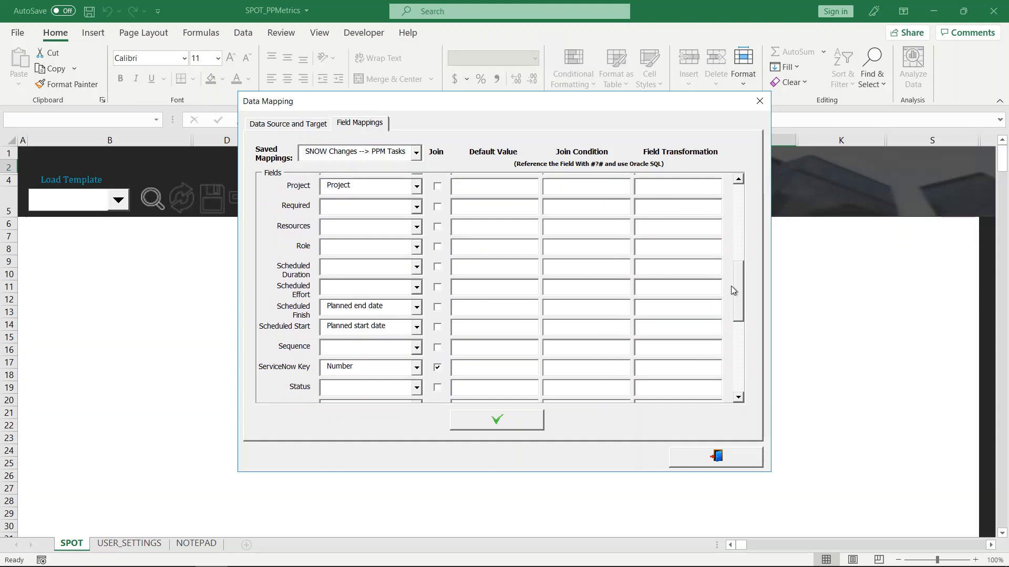
{"action": "left_click_drag", "start_coordinate": [733, 290], "coordinate": [722, 316]}
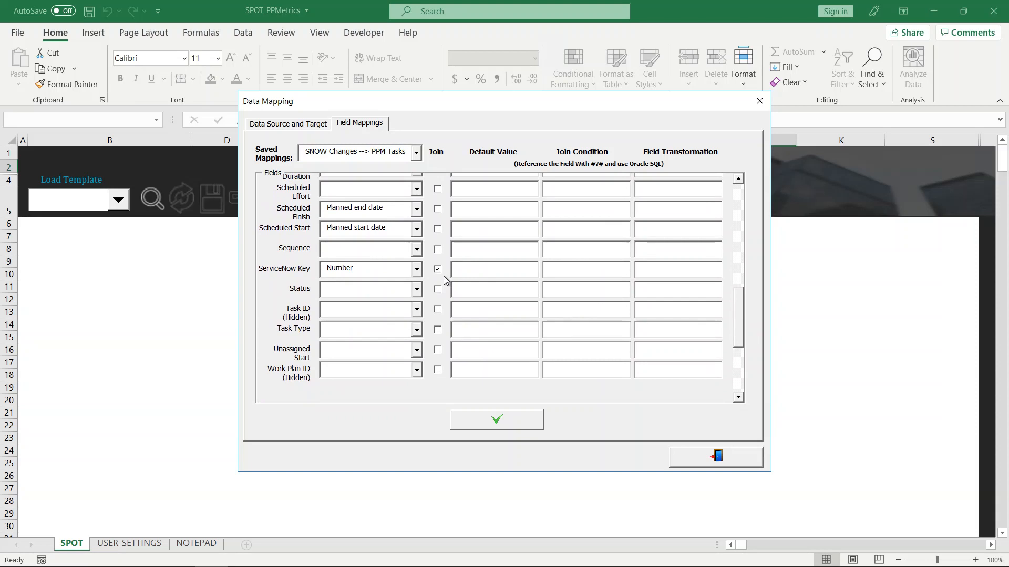
{"action": "left_click", "coordinate": [508, 422]}
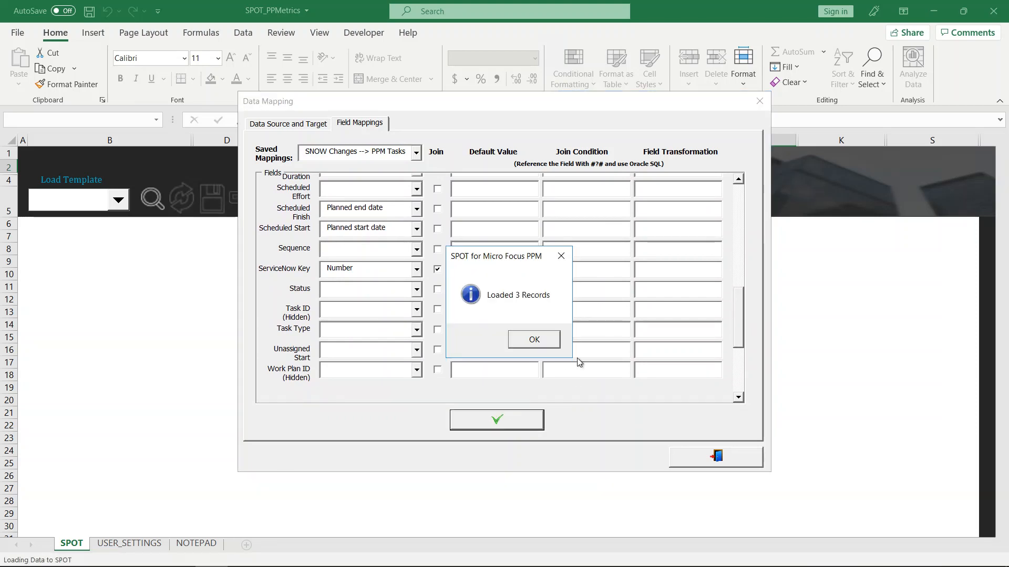
{"action": "left_click", "coordinate": [550, 339]}
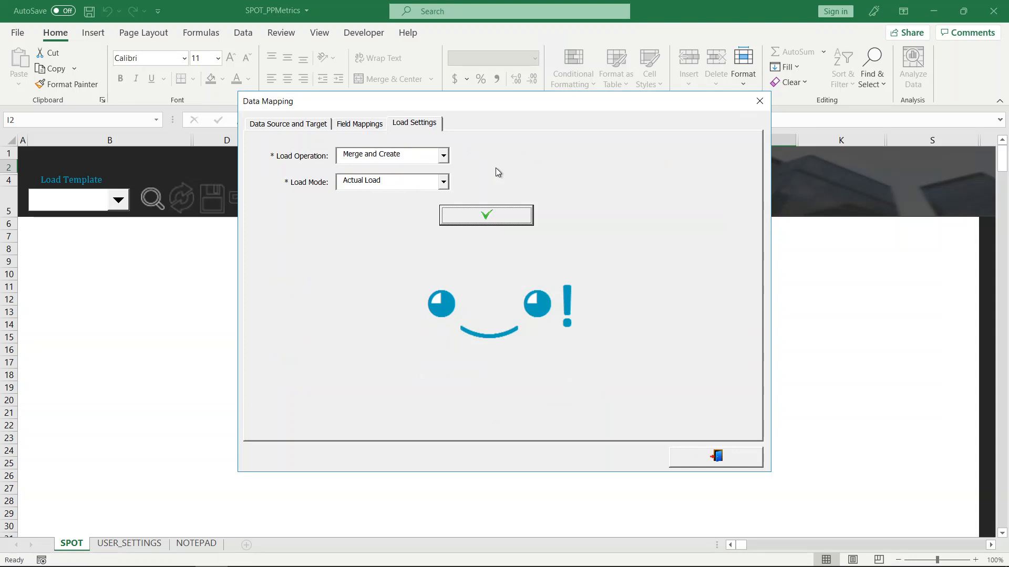
Step: Review the load settings, keep Merge and Create with Actual Load, and accept them to fill the sheet
{"action": "left_click", "coordinate": [444, 156]}
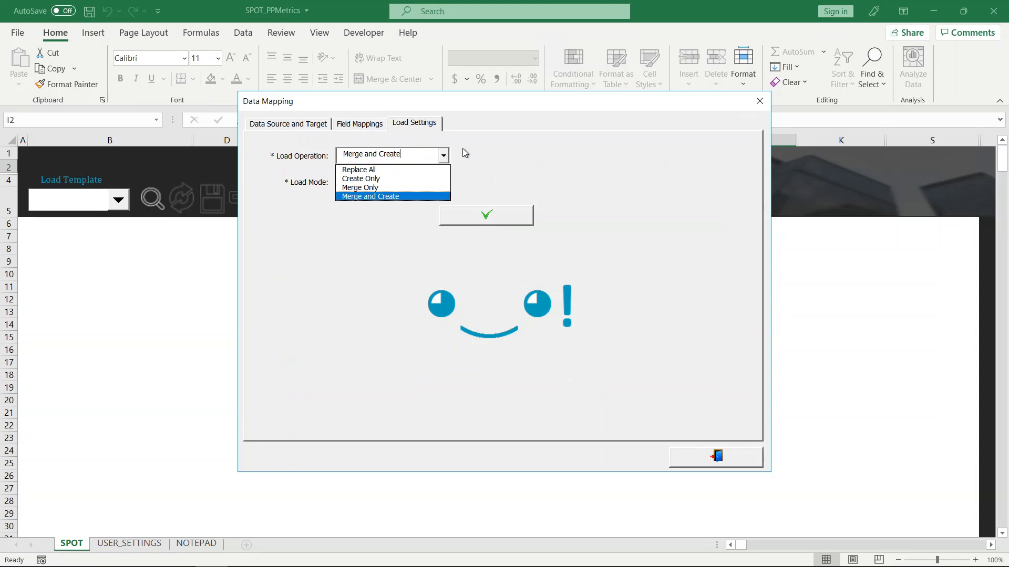
{"action": "left_click", "coordinate": [472, 150]}
{"action": "left_click", "coordinate": [445, 181]}
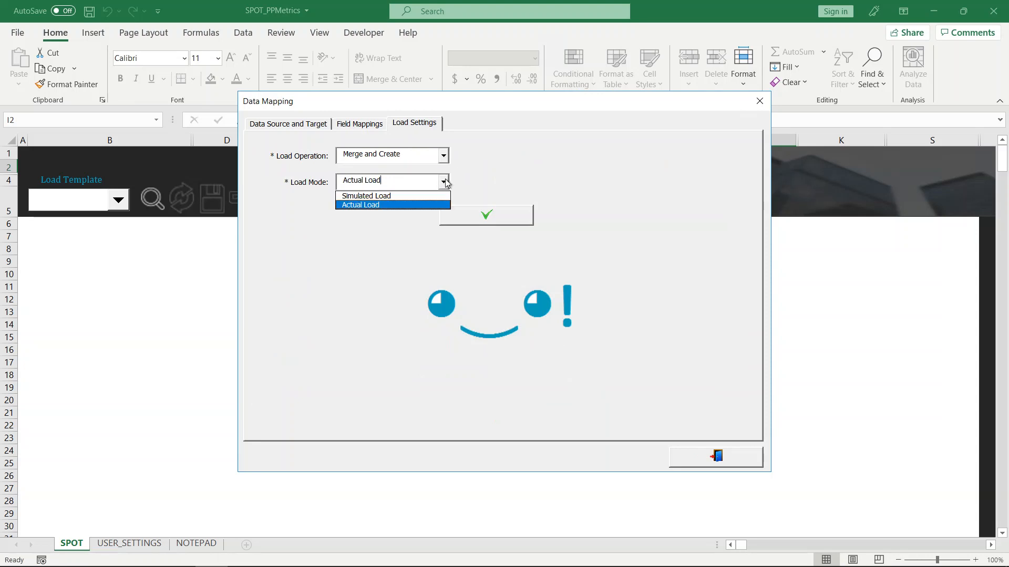
{"action": "left_click", "coordinate": [461, 180]}
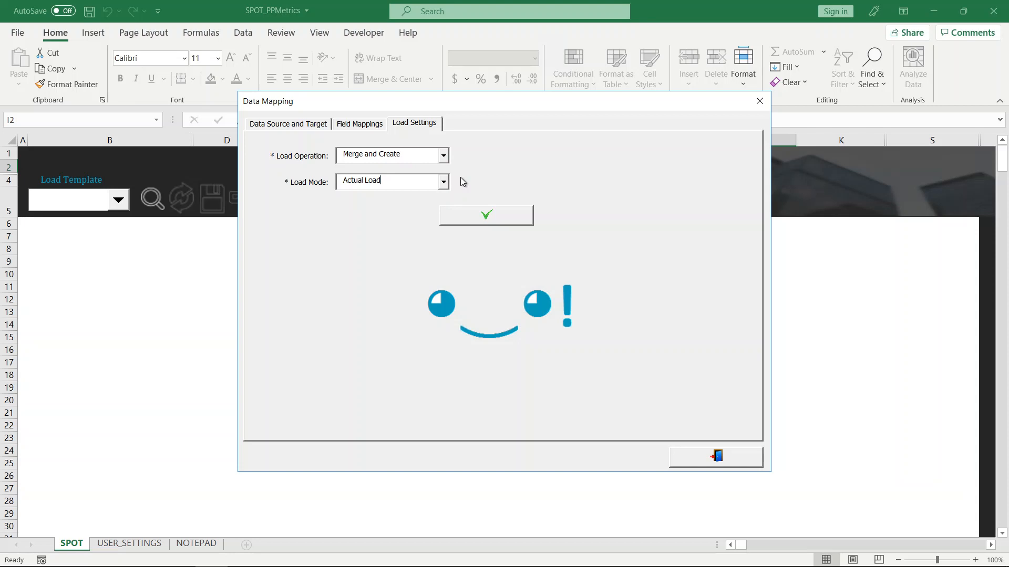
{"action": "left_click", "coordinate": [497, 215]}
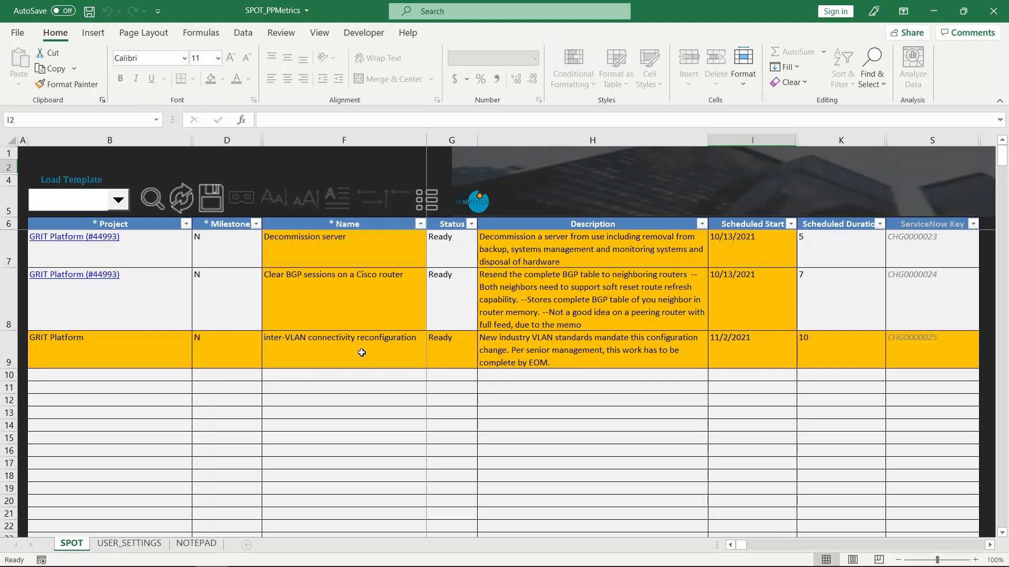
Step: Set the status of the Decommission server task to In Progress and save the records to PPM
{"action": "left_click", "coordinate": [448, 257]}
{"action": "left_click", "coordinate": [482, 263]}
{"action": "left_click", "coordinate": [451, 299]}
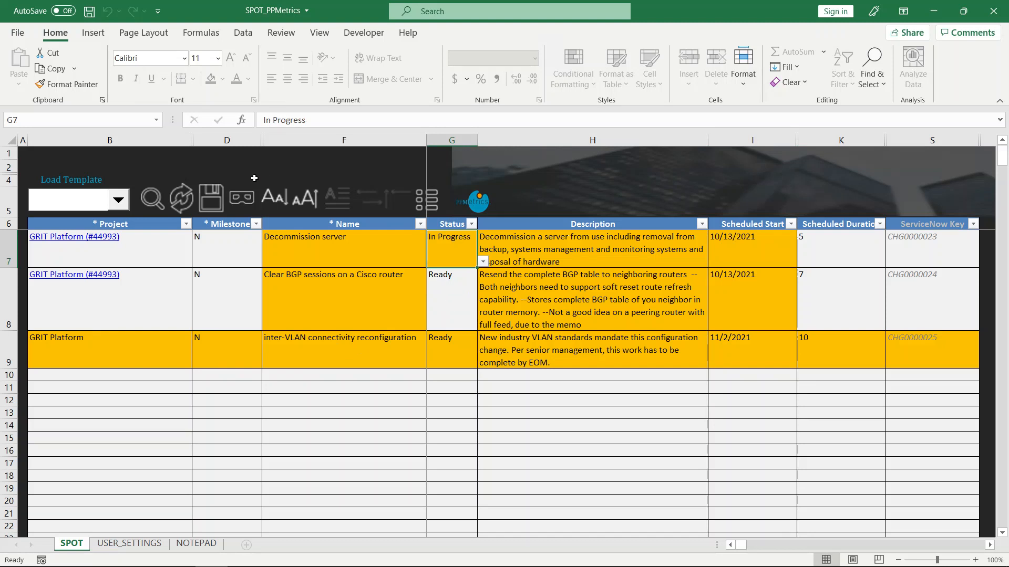
{"action": "left_click", "coordinate": [218, 197]}
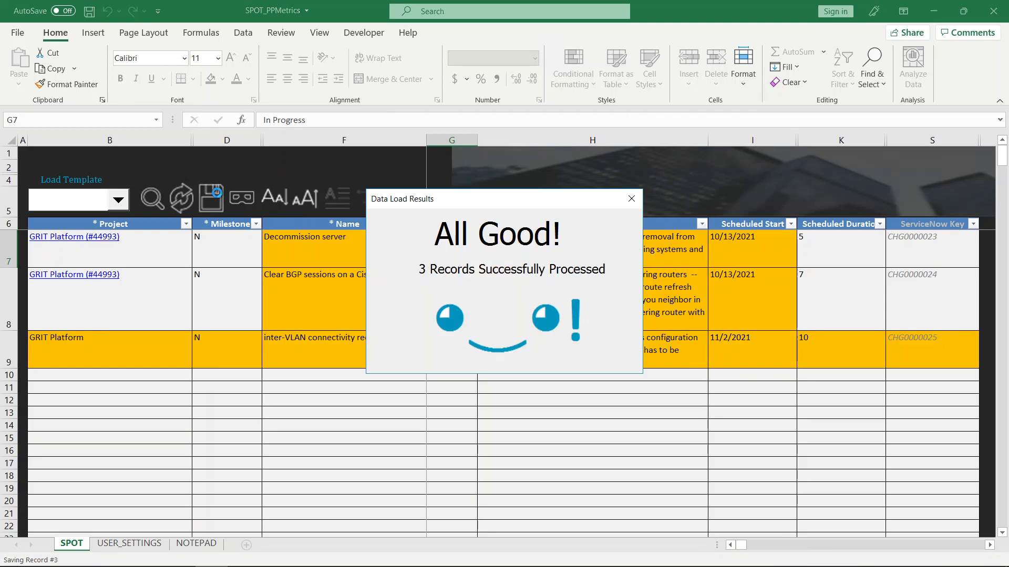
Step: Switch to the browser and reload the GRIT Platform work plan to check the imported tasks
{"action": "key", "text": "alt+Tab"}
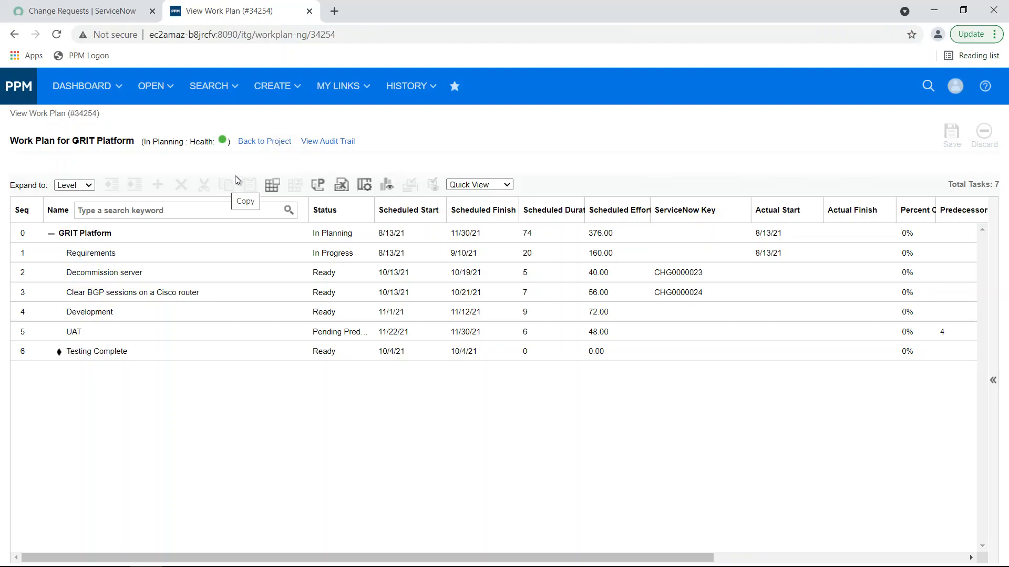
{"action": "left_click", "coordinate": [58, 34]}
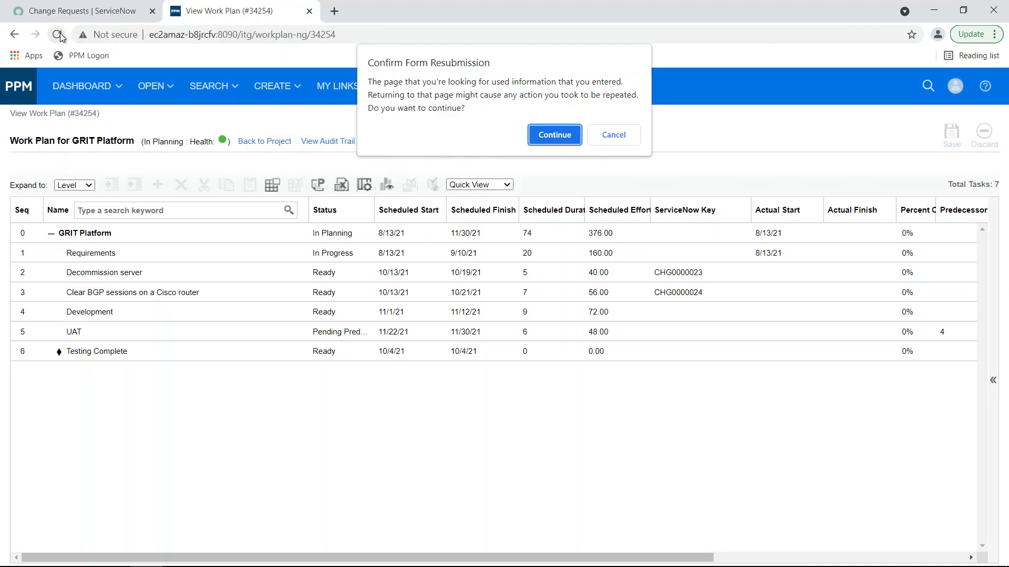
{"action": "left_click", "coordinate": [559, 135]}
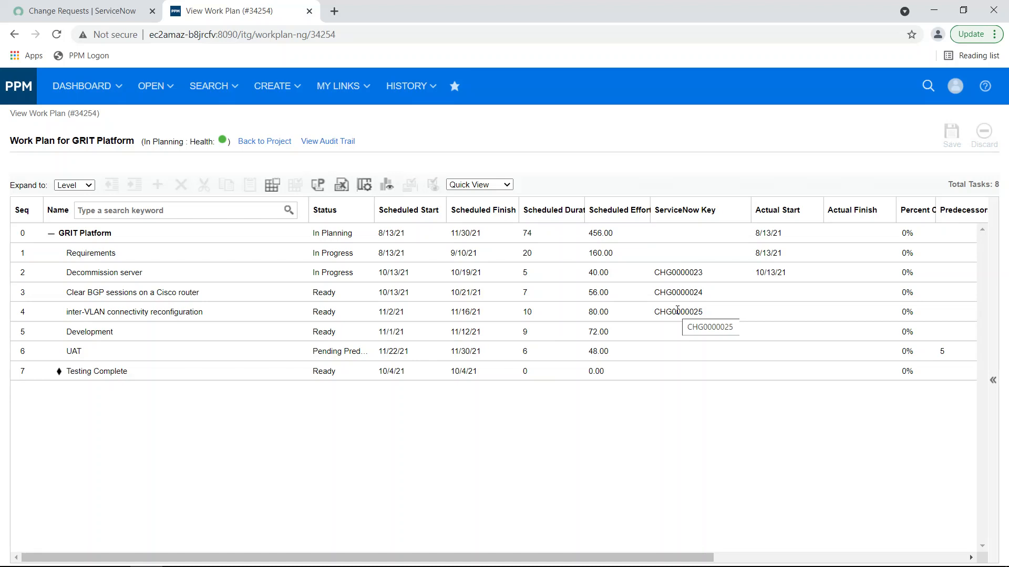
{"action": "key", "text": "alt+Tab"}
{"action": "key", "text": "alt+Tab"}
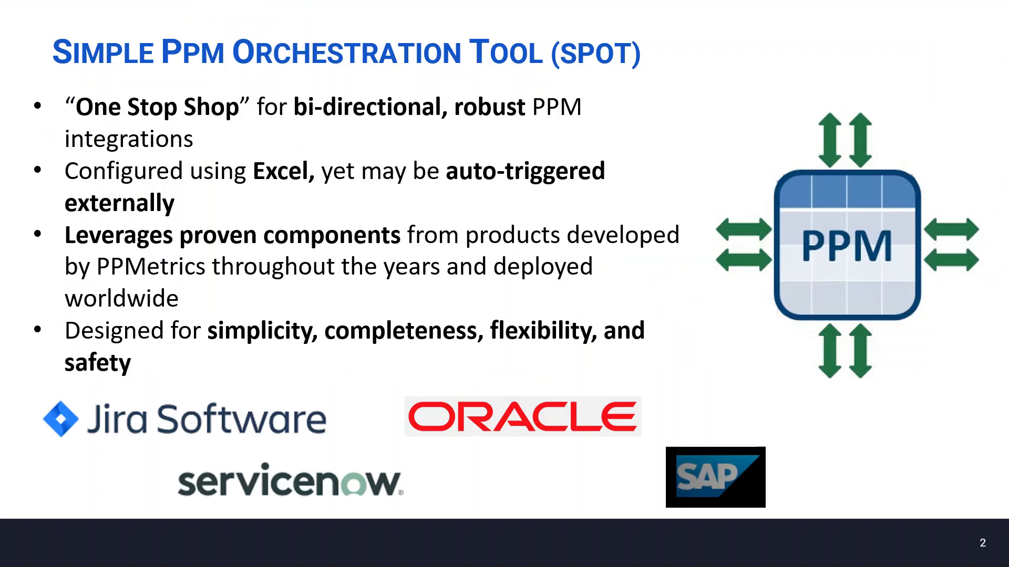
{"action": "key", "text": "Right"}
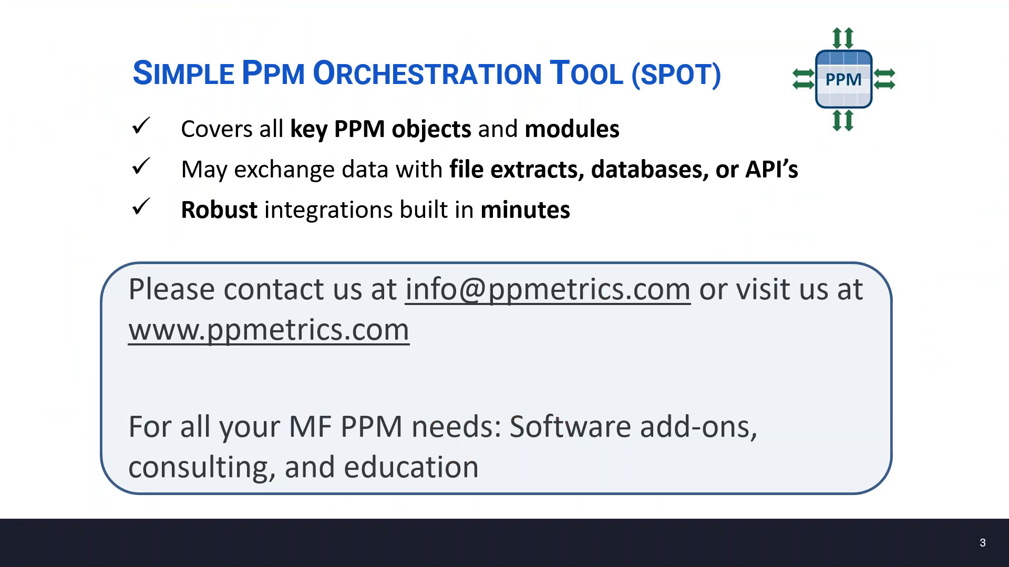